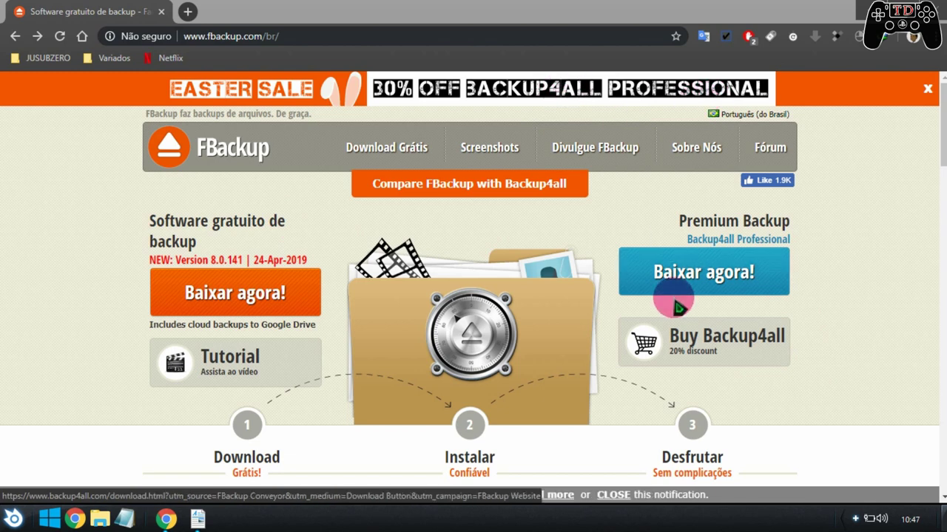
Download the free FBackup installer, fbsetup-full.exe, through the external link on the Soft112 download page.
click(262, 296)
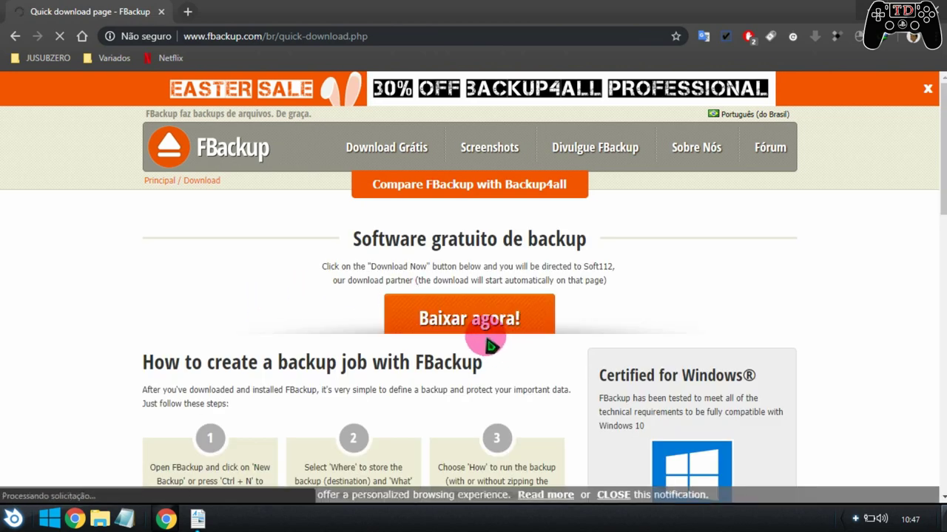
click(466, 323)
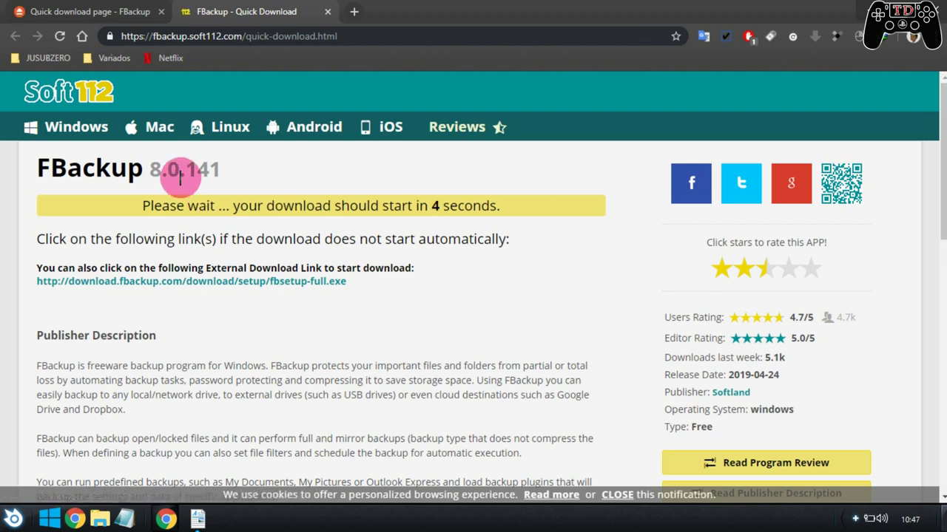
click(247, 281)
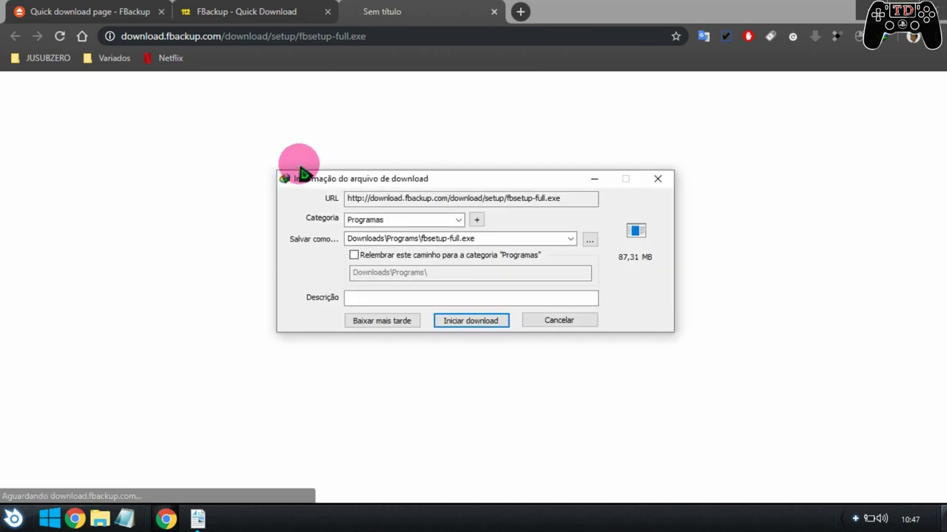
click(479, 322)
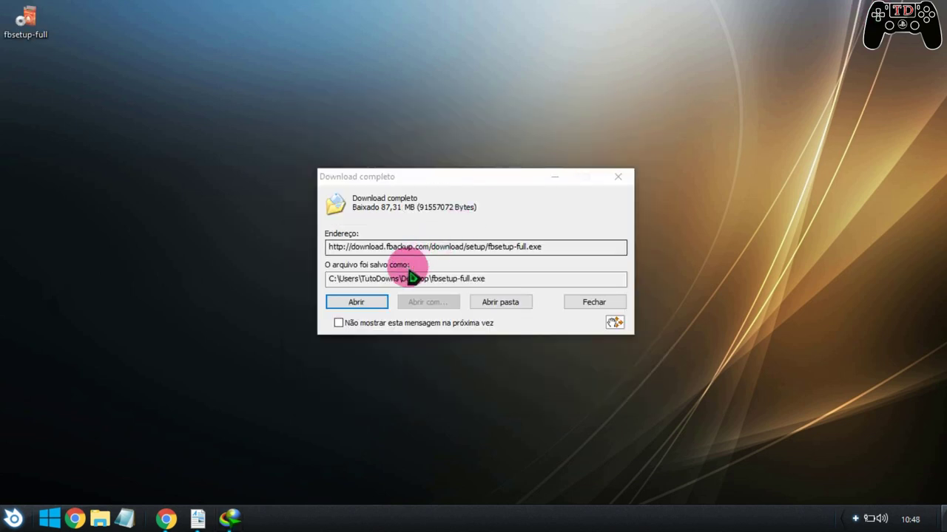
Run the downloaded installer, opt out of anonymous usage statistics and install FBackup in the default folder.
click(356, 302)
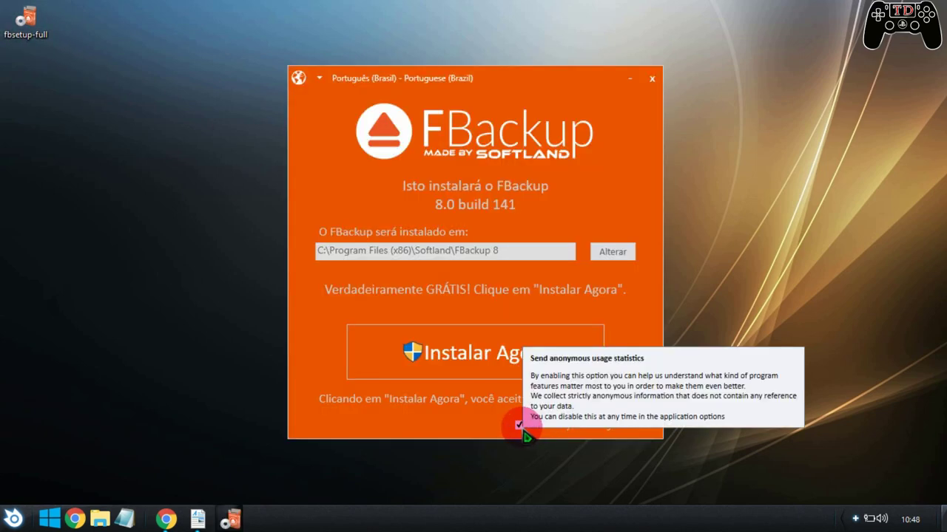
click(521, 429)
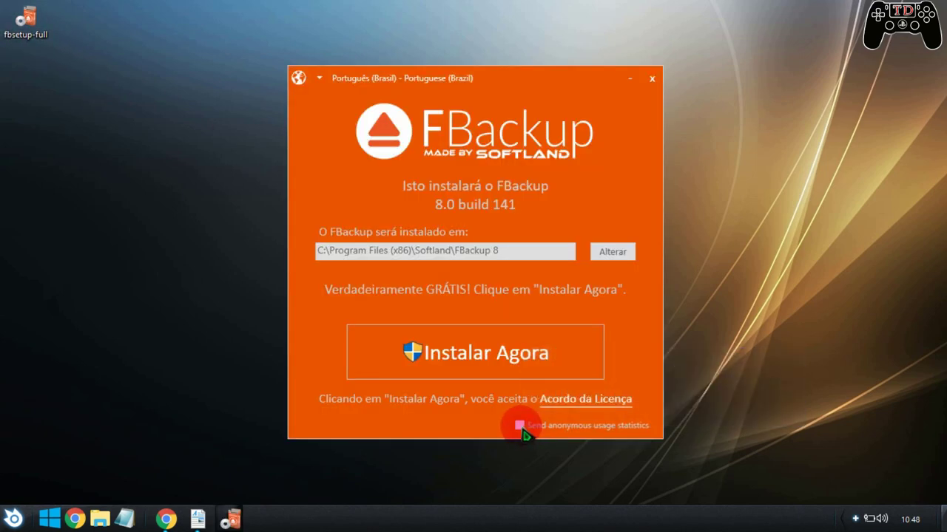
click(477, 355)
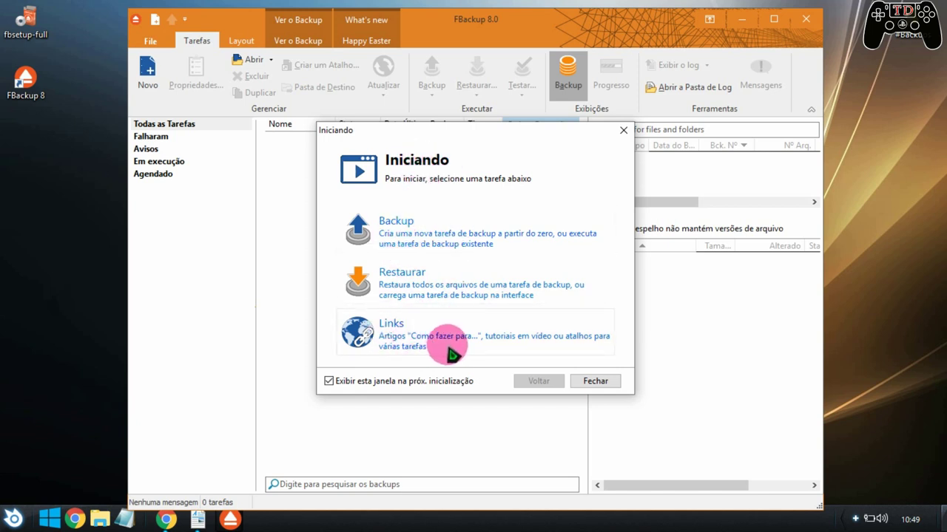
Disable the Iniciando window for future startups, then close it and the updates window.
click(328, 382)
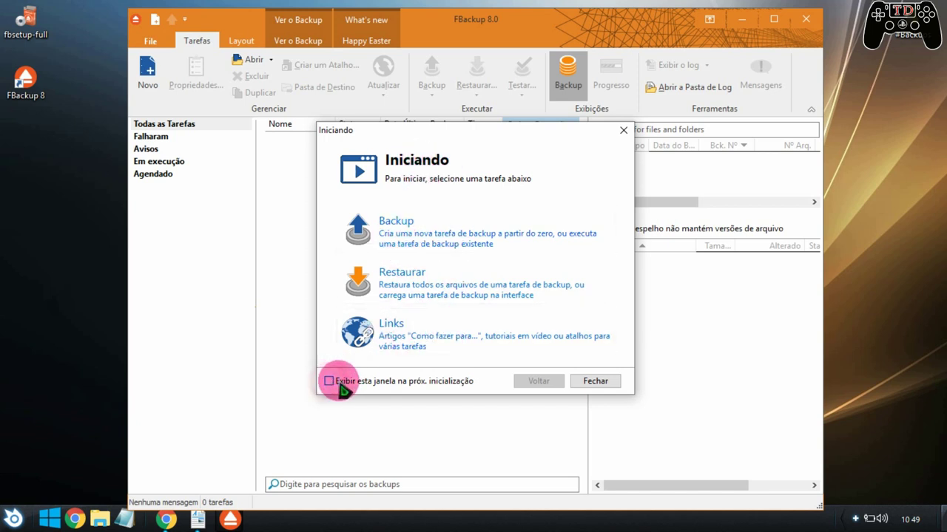
click(598, 382)
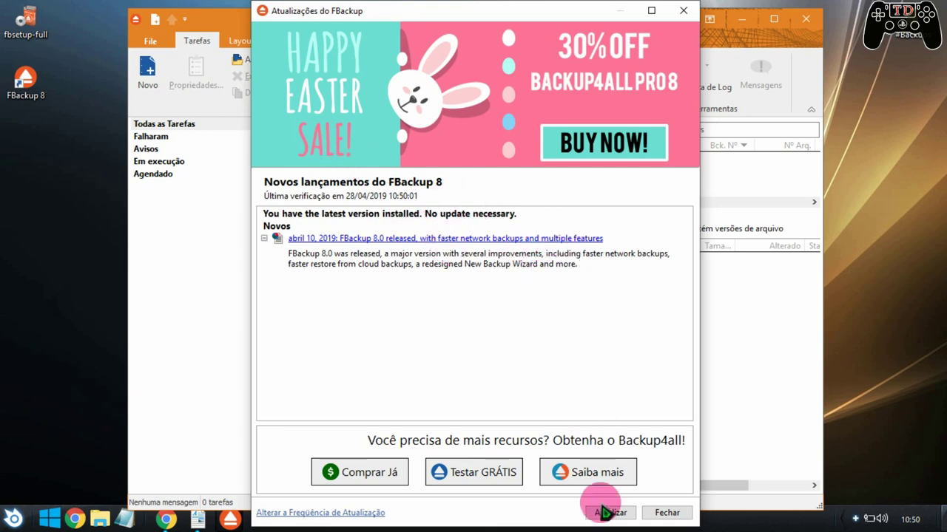
click(666, 513)
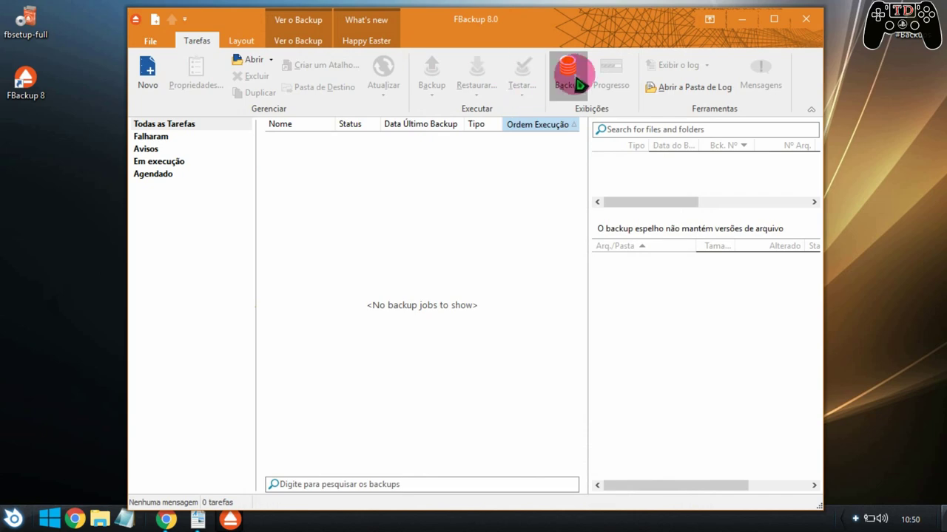
Start a new backup job with the folder Maeus Backup on local drive C: as its destination.
click(152, 47)
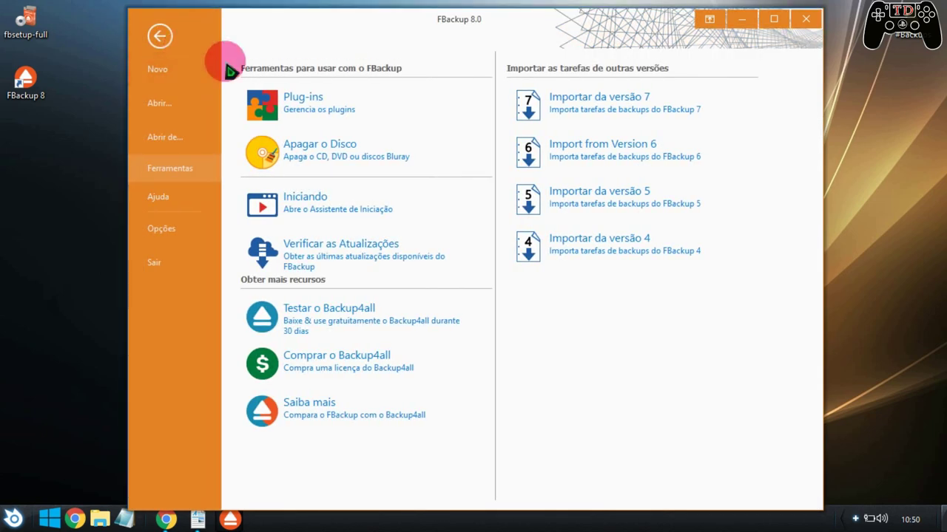
click(161, 74)
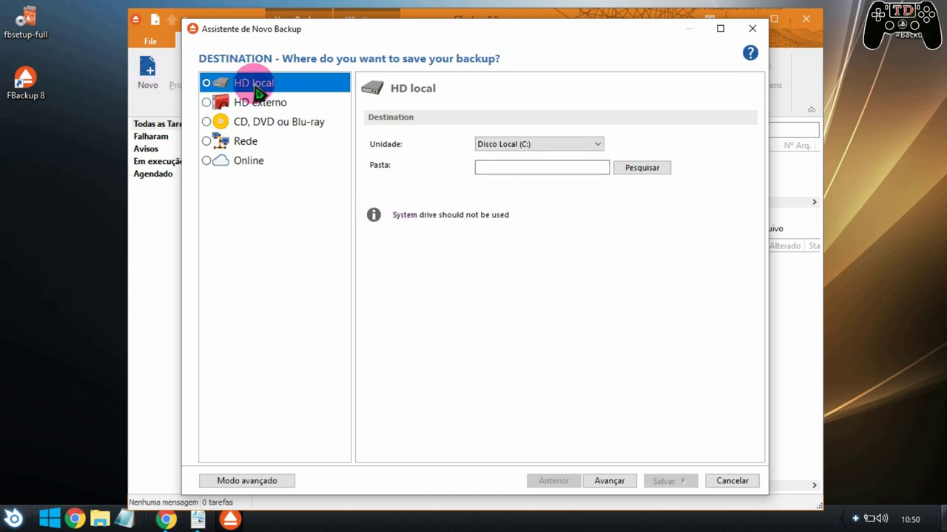
click(601, 169)
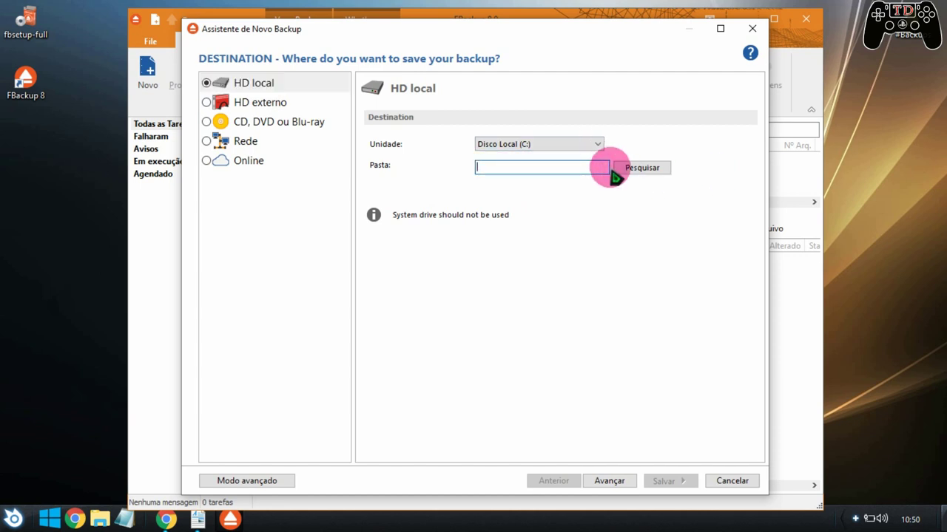
text(Maeus Backup)
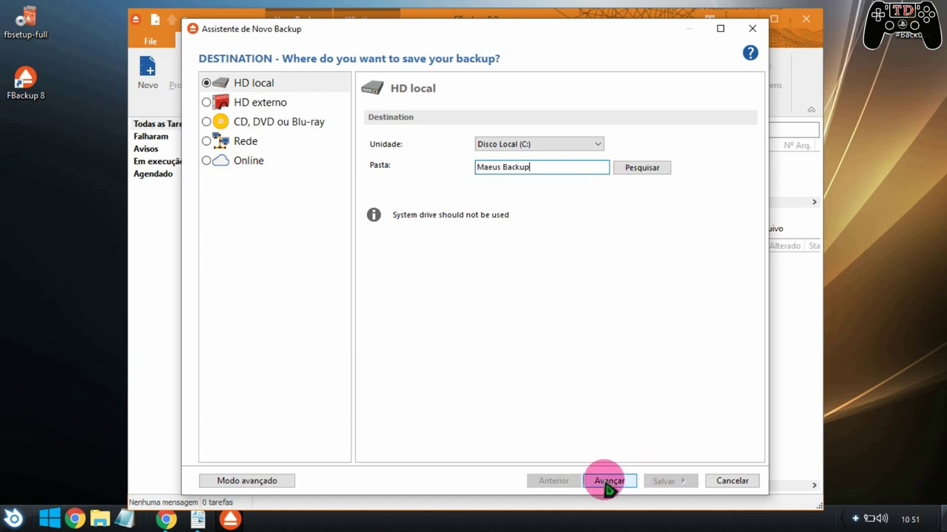
click(608, 482)
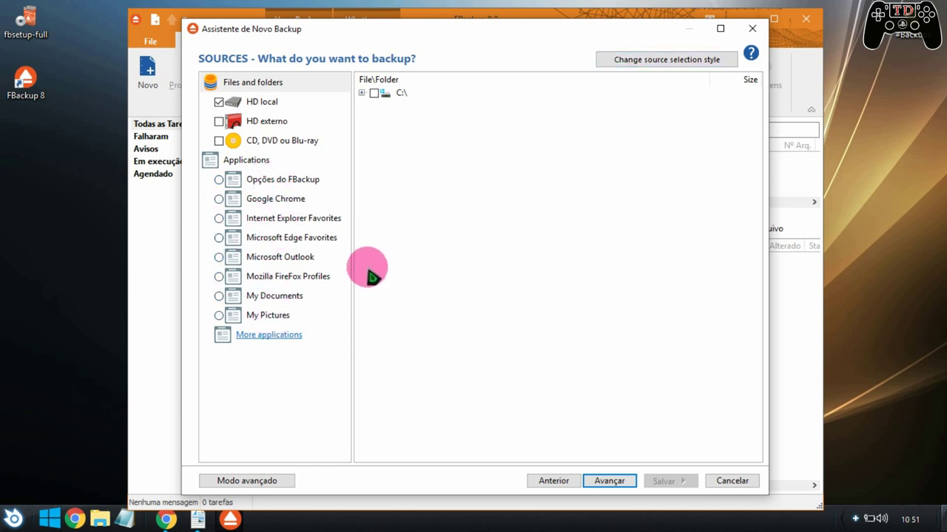
Choose My Documents as the backup source, excluding the Bandicam folder, and continue without filtering the sources.
click(219, 296)
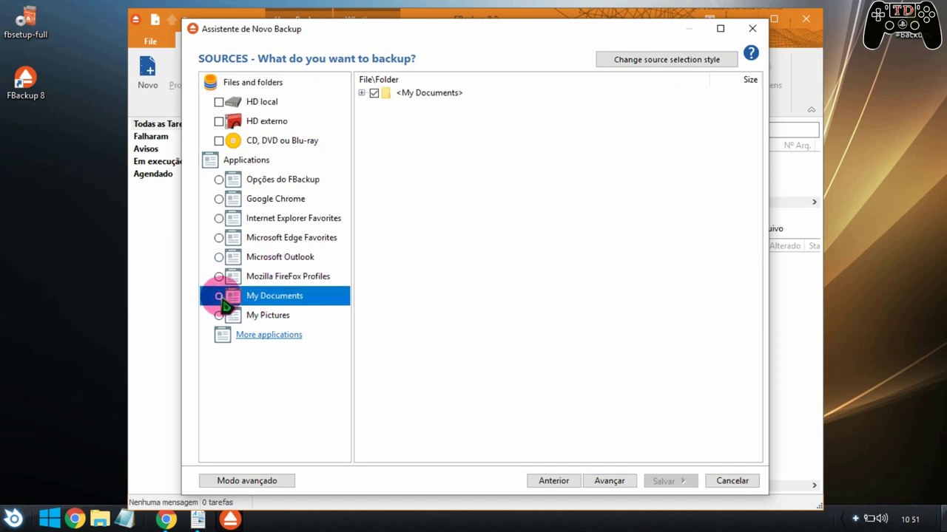
click(361, 93)
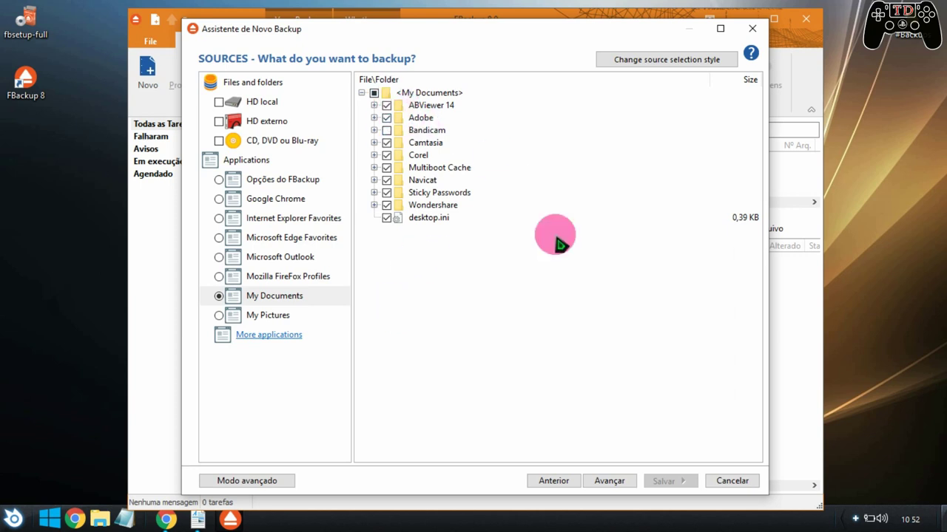
click(608, 482)
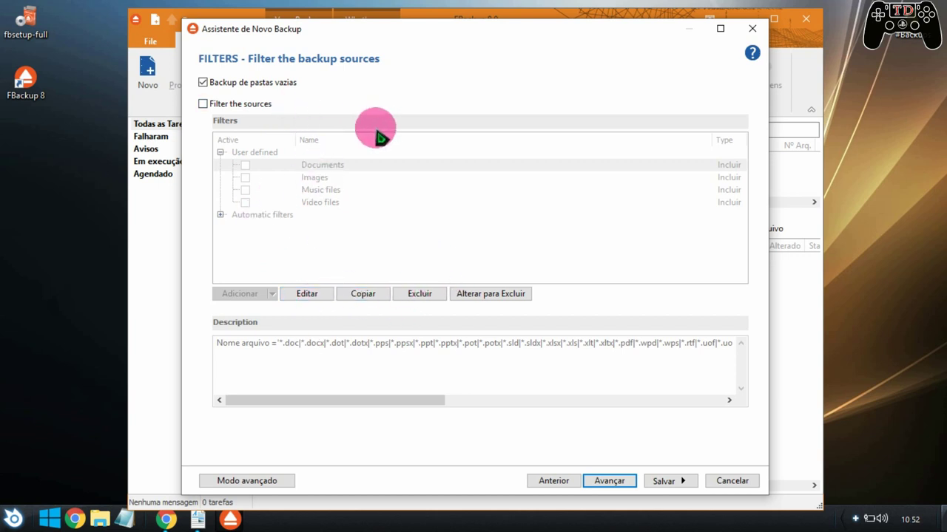
click(611, 482)
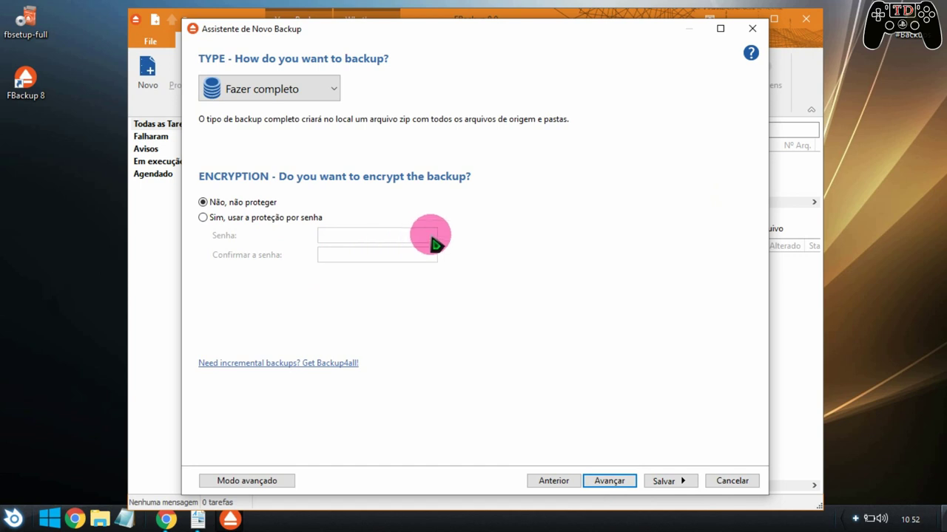
Select the full backup type (Fazer completo) and continue without password protection.
click(333, 89)
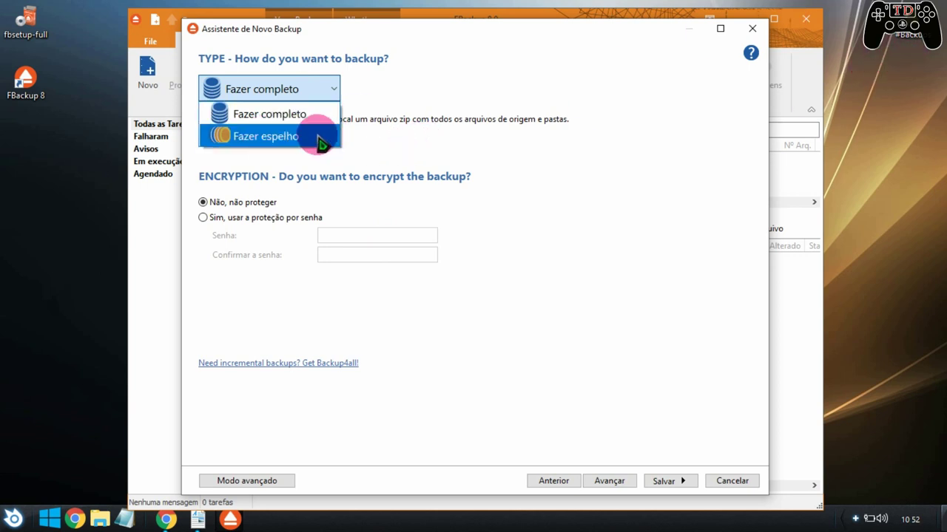
click(273, 97)
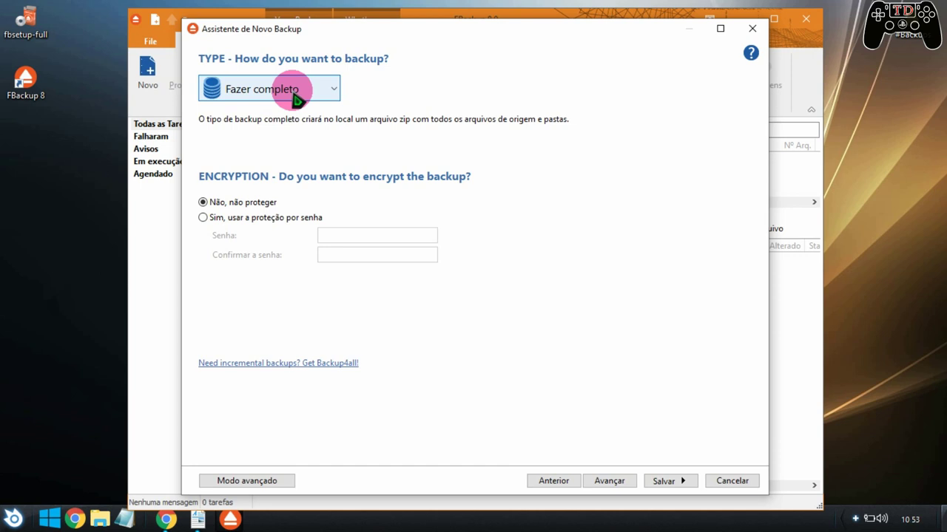
click(280, 95)
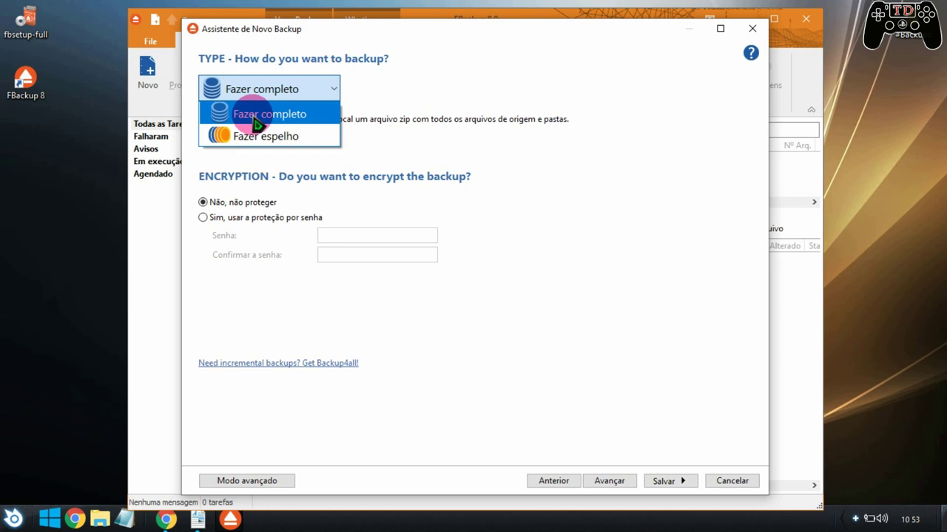
click(246, 115)
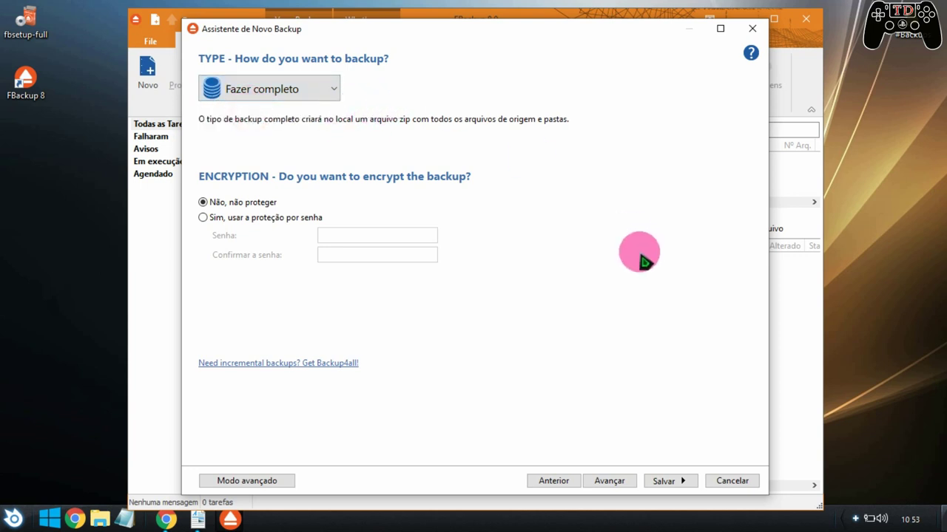
click(618, 482)
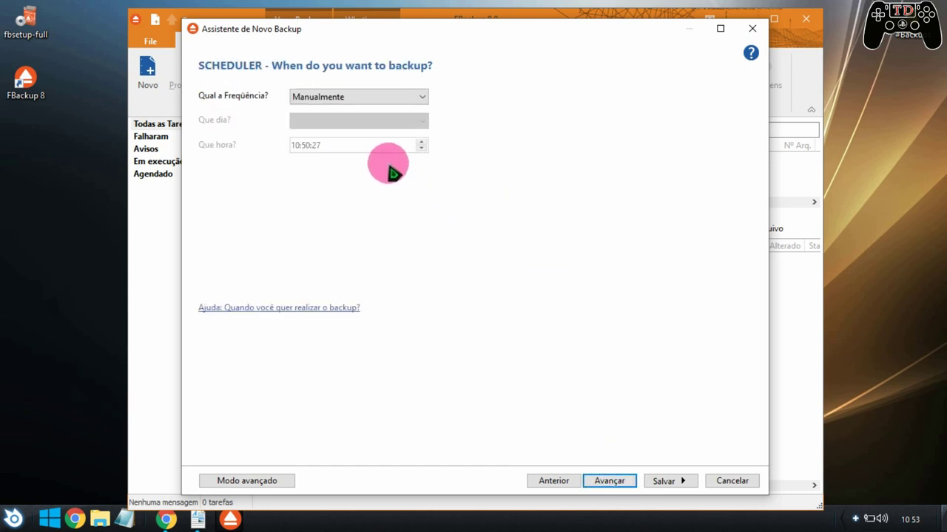
Schedule the backup to run daily (Diário) at 12:00:00.
click(349, 105)
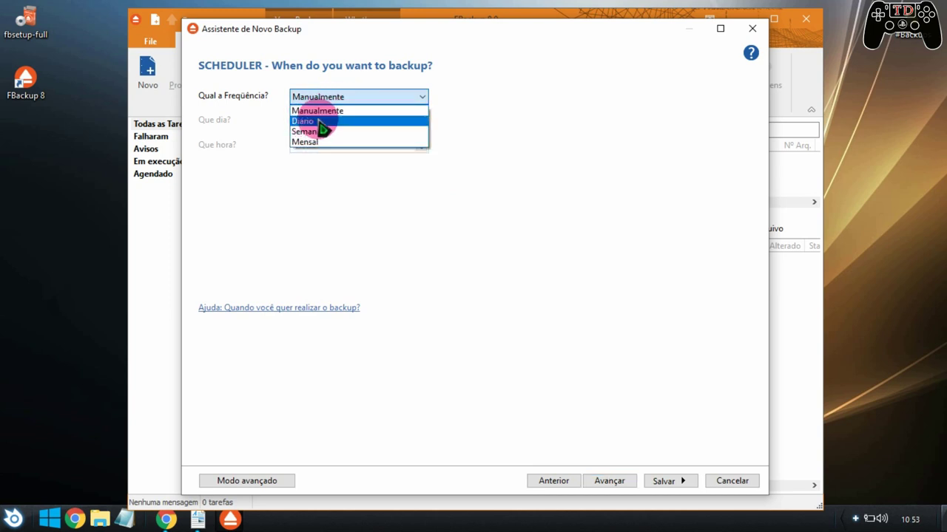
click(321, 122)
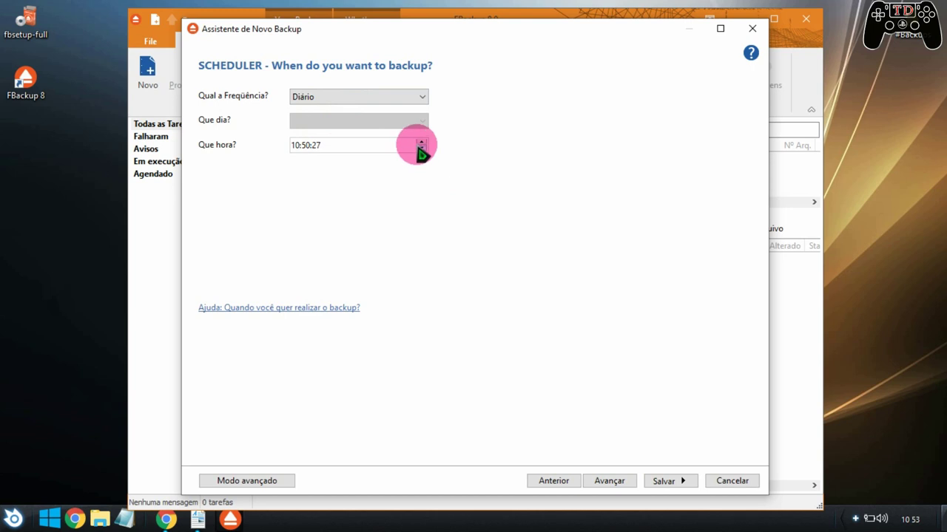
click(318, 145)
click(421, 150)
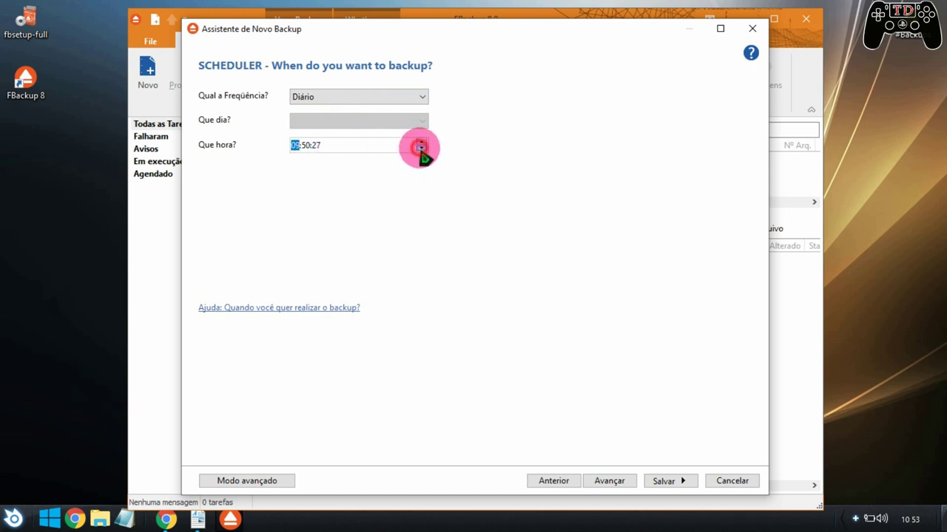
click(420, 150)
click(421, 150)
click(421, 150)
click(421, 150)
click(421, 151)
click(421, 151)
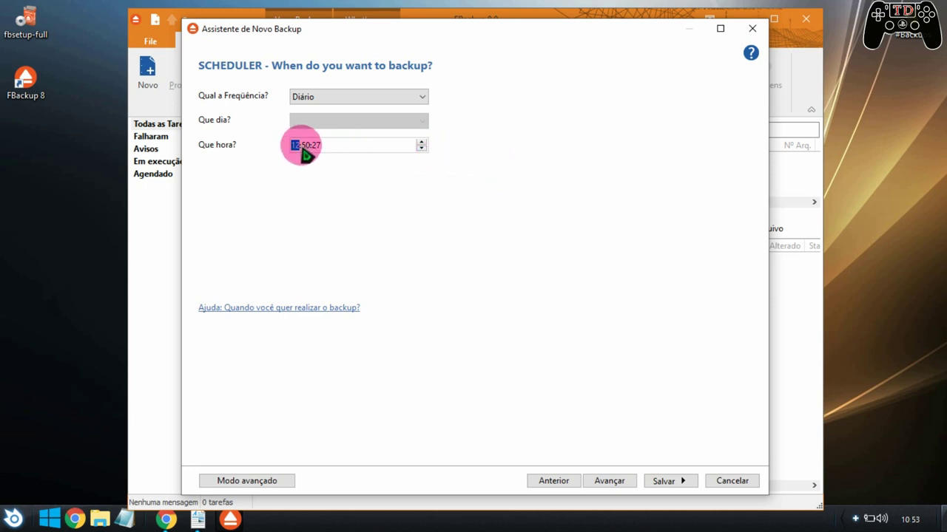
click(311, 146)
text(00)
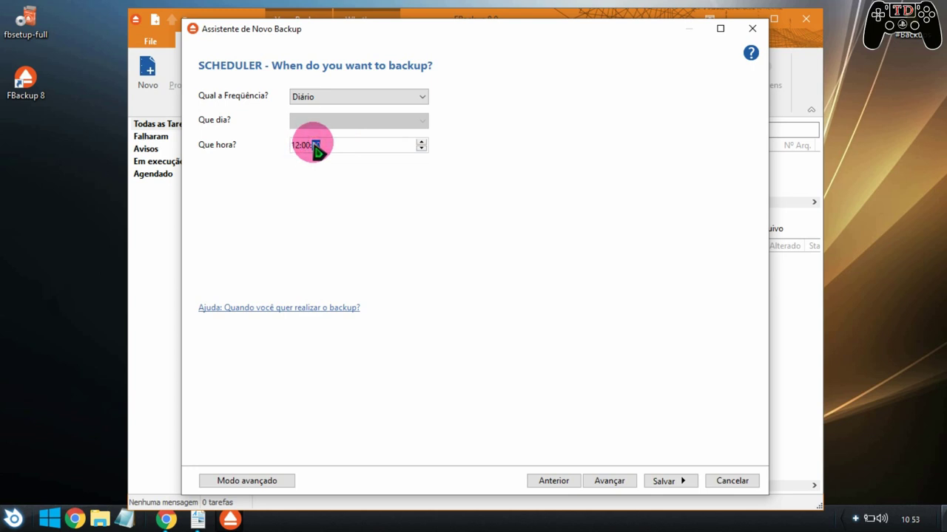
Set the backup frequency to Manualmente and continue to the job personalization page.
click(348, 96)
click(344, 112)
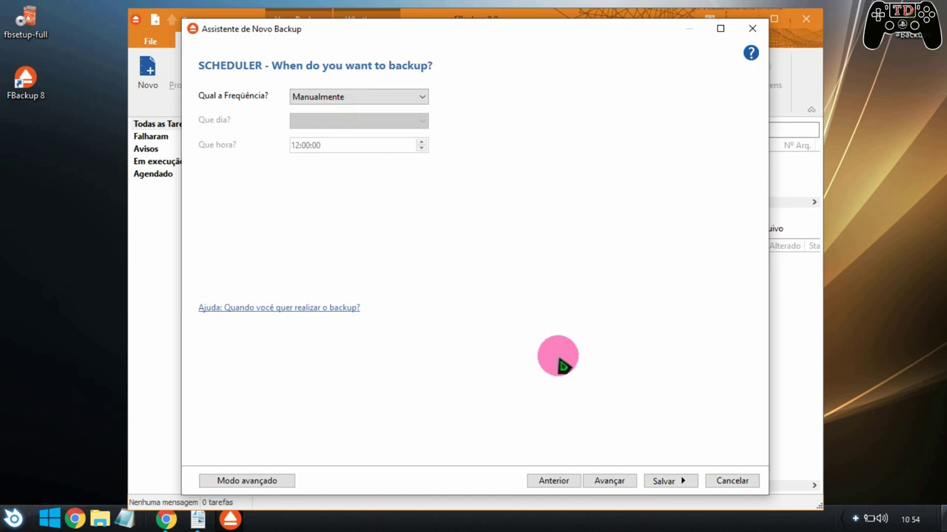
click(608, 482)
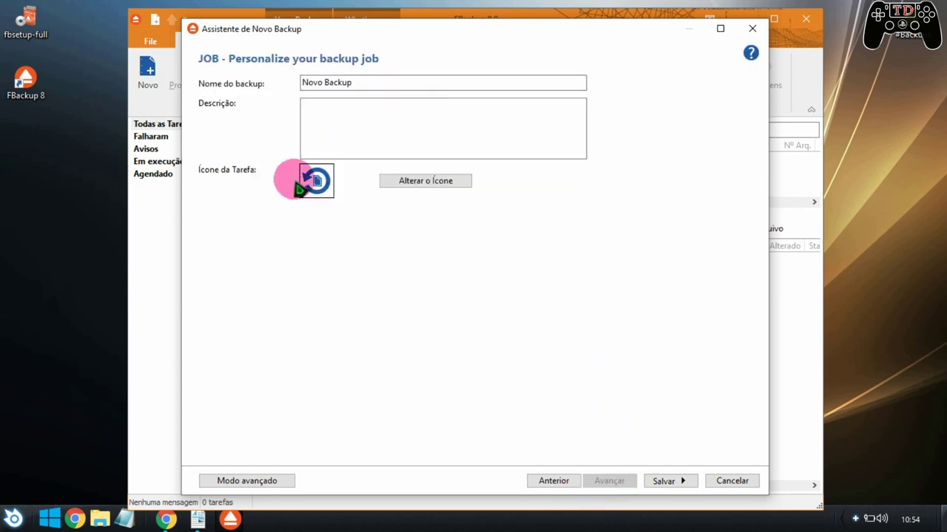
Change the job's icon to the purple DVD icon and save the backup job without running it.
click(438, 188)
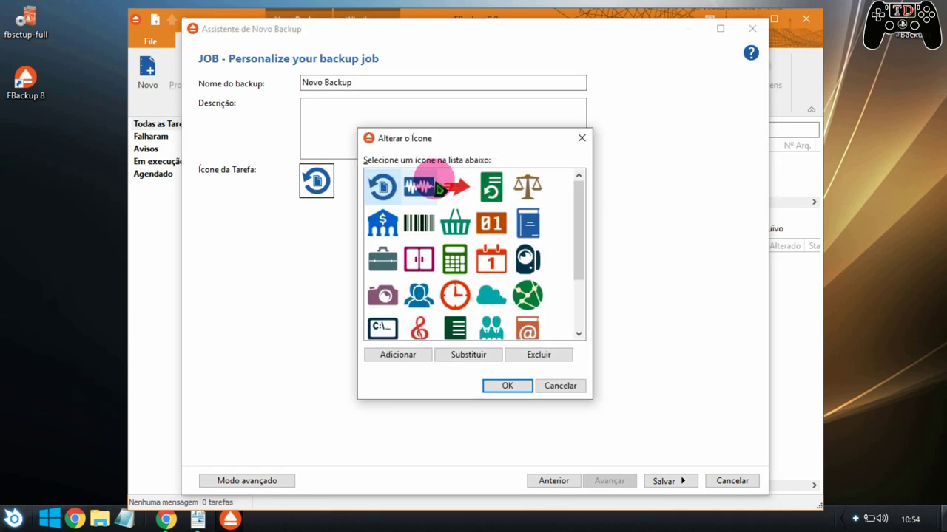
double_click(434, 181)
click(343, 130)
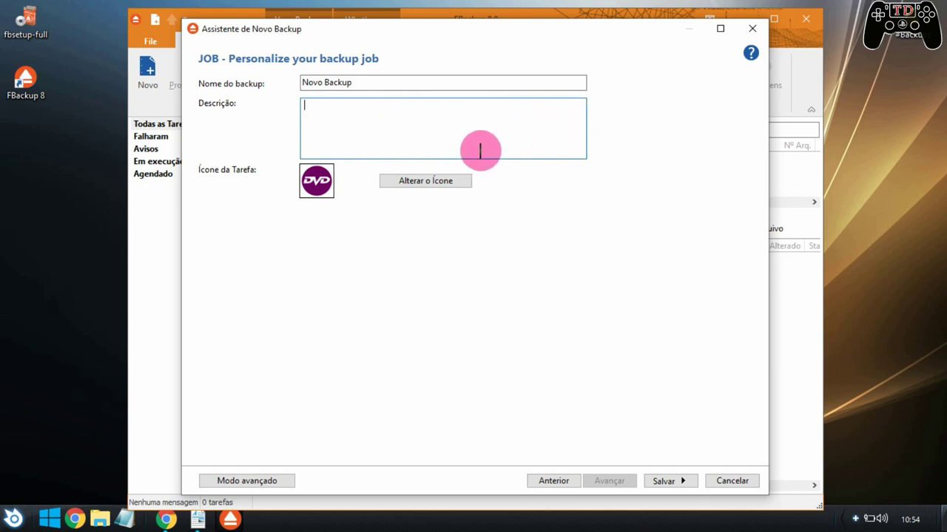
click(673, 485)
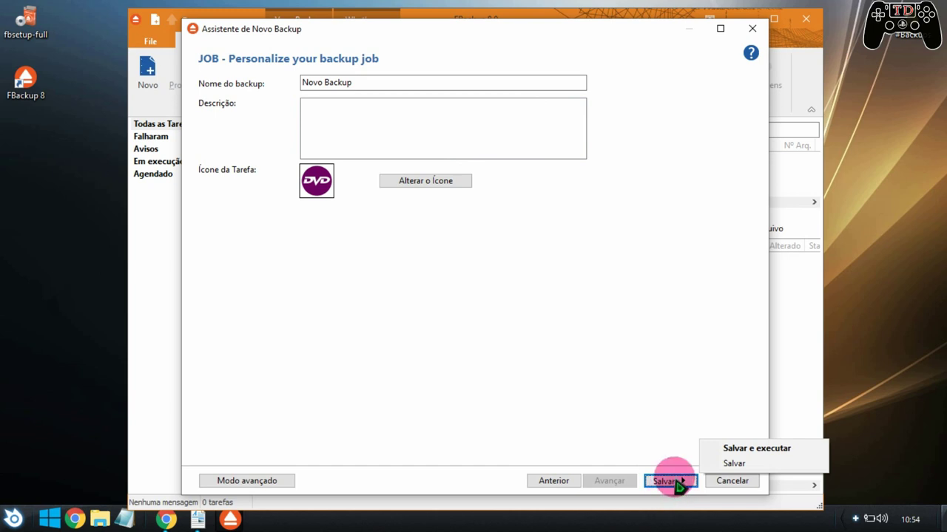
click(734, 464)
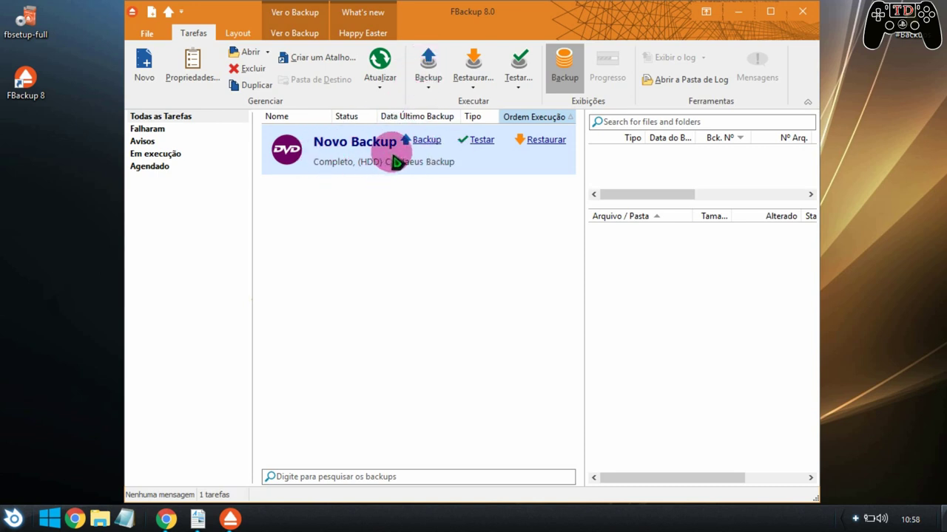
Run the Novo Backup job to back up My Documents.
click(431, 68)
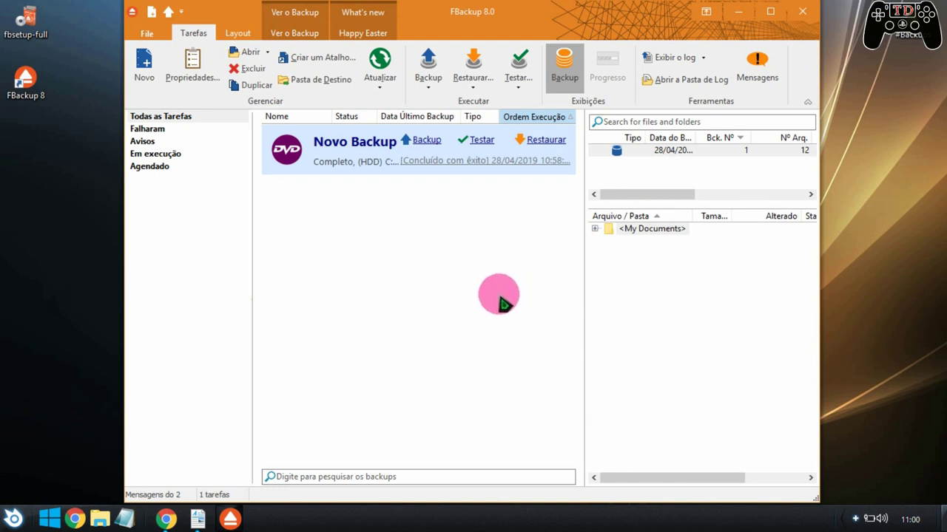
Delete the Corel, ABViewer 14 and Adobe folders from Documents in File Explorer and move its window aside.
click(197, 519)
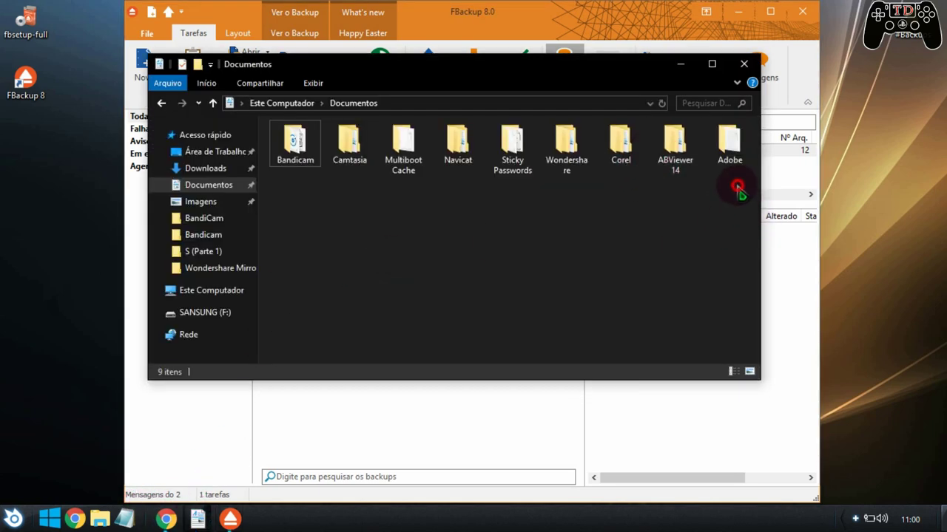
drag(733, 186, 650, 125)
key(Delete)
drag(402, 79, 603, 159)
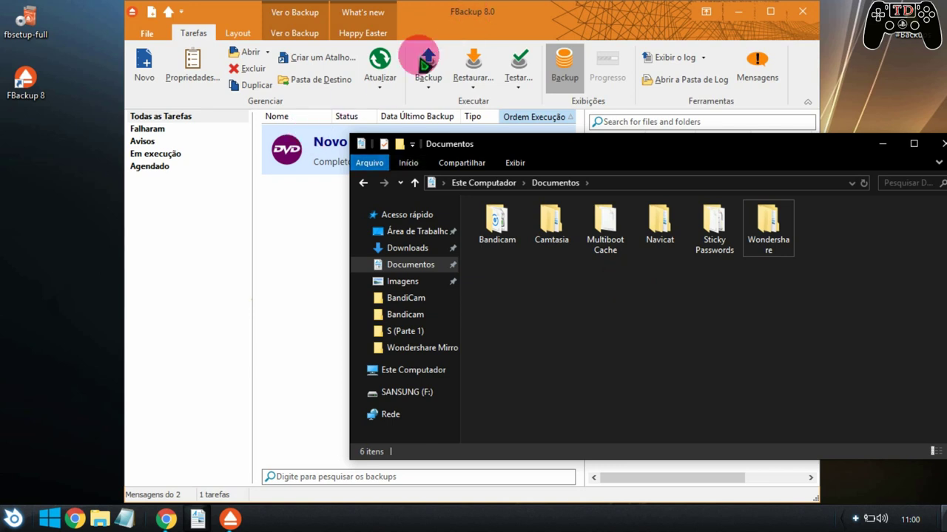
In FBackup, restore the latest version of all Novo Backup files to the original location, including excluded and deleted files.
click(296, 207)
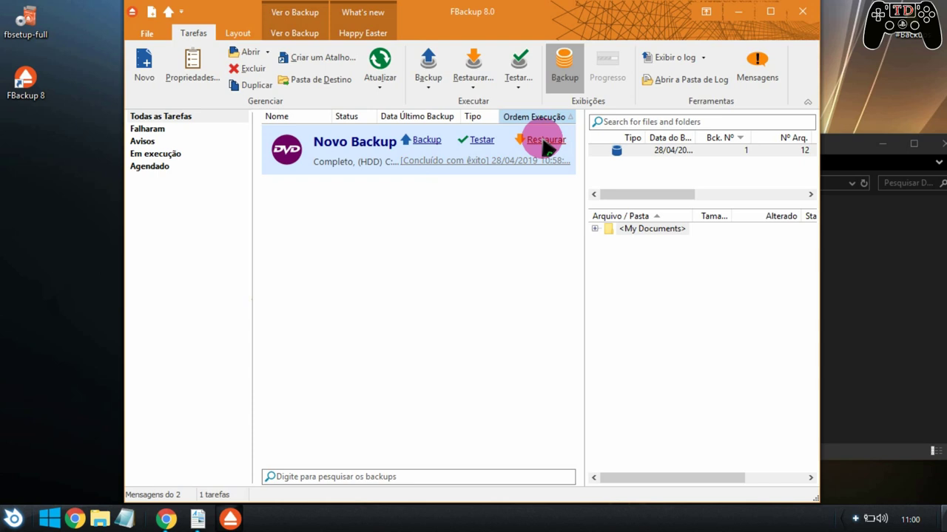
click(475, 65)
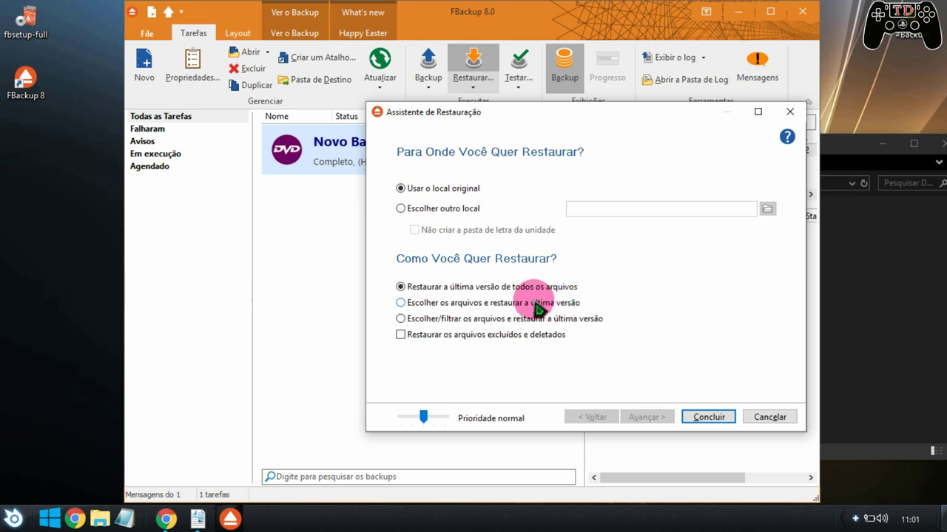
click(403, 339)
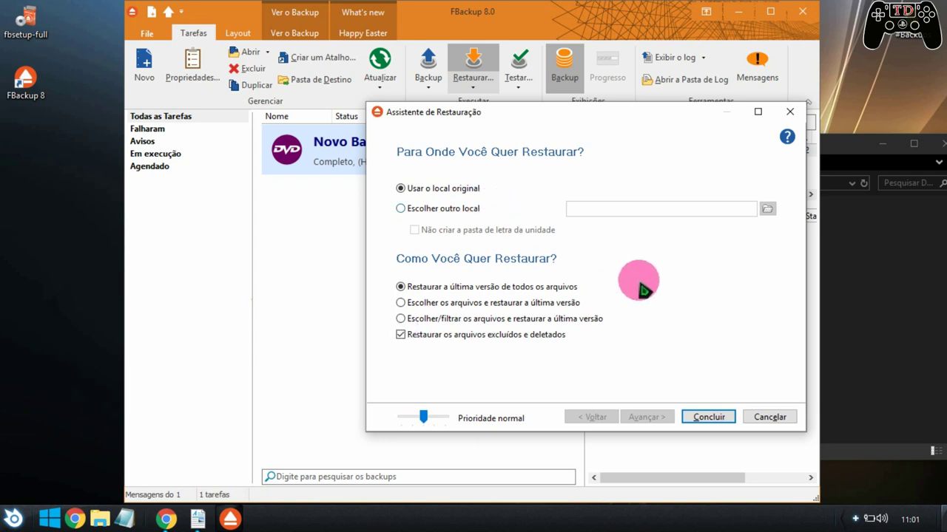
click(716, 417)
Reposition the Documents window, skip all already existing files during the restore, decline viewing the log and close the notifications.
click(829, 307)
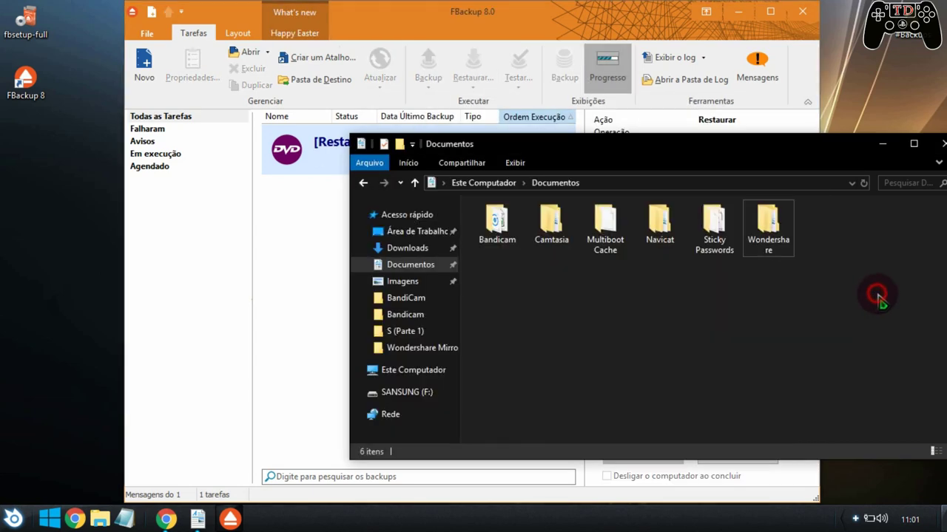
drag(760, 148, 627, 191)
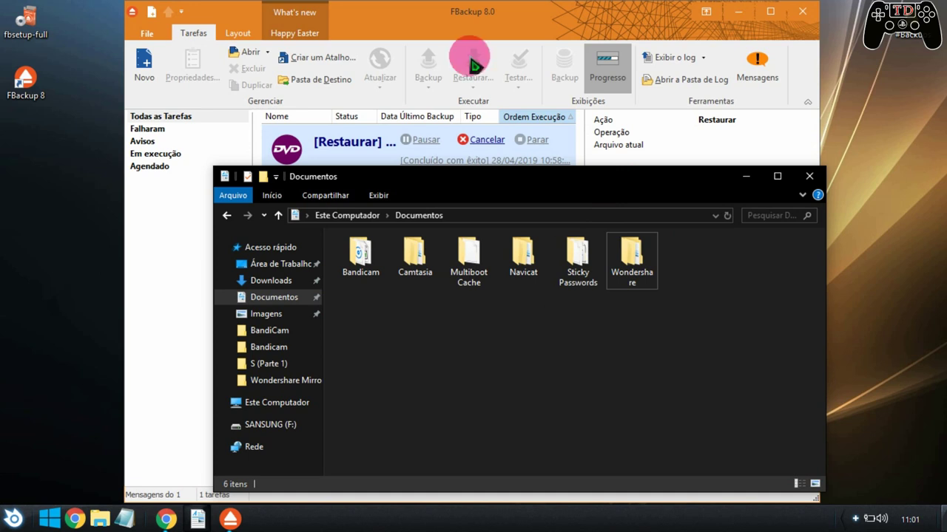
click(402, 22)
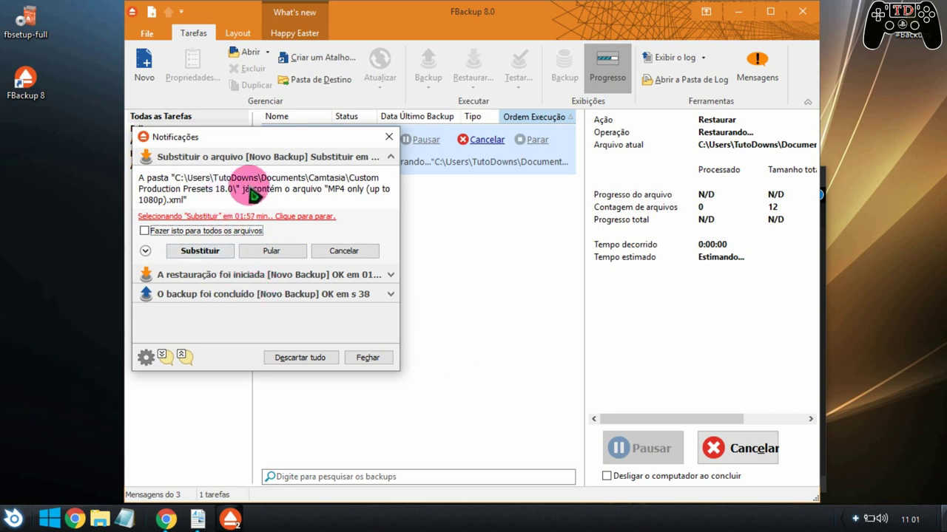
click(145, 232)
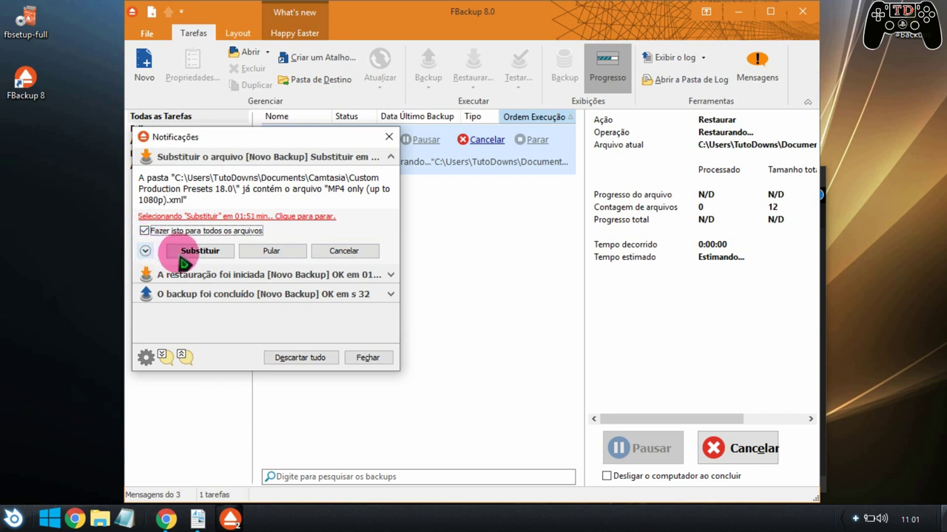
click(271, 253)
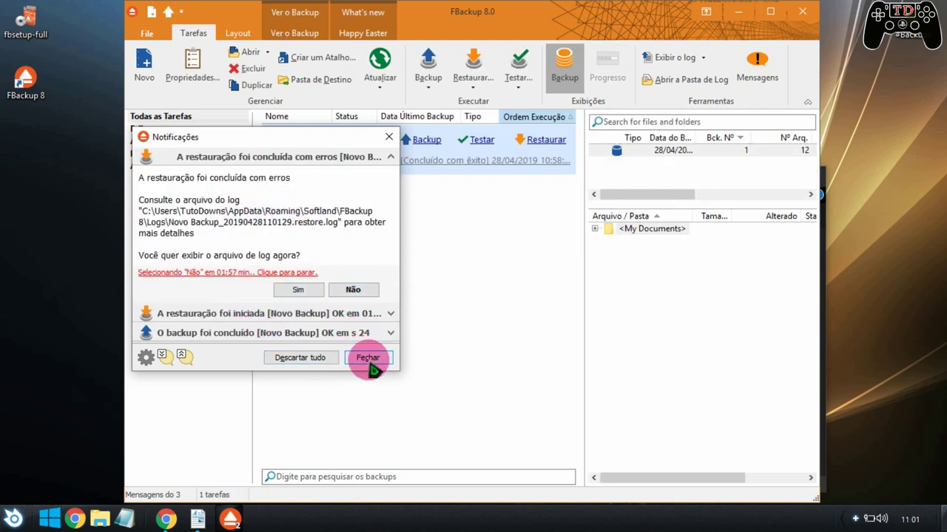
click(353, 289)
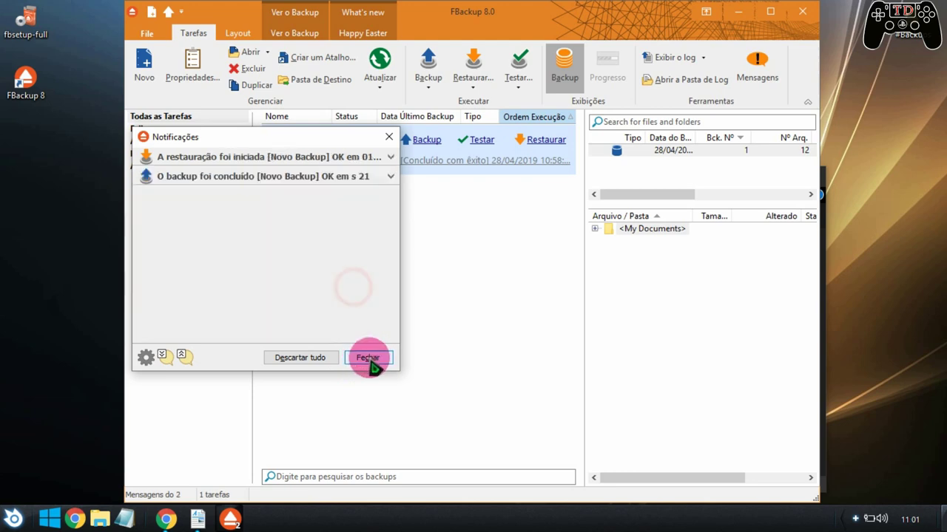
click(369, 359)
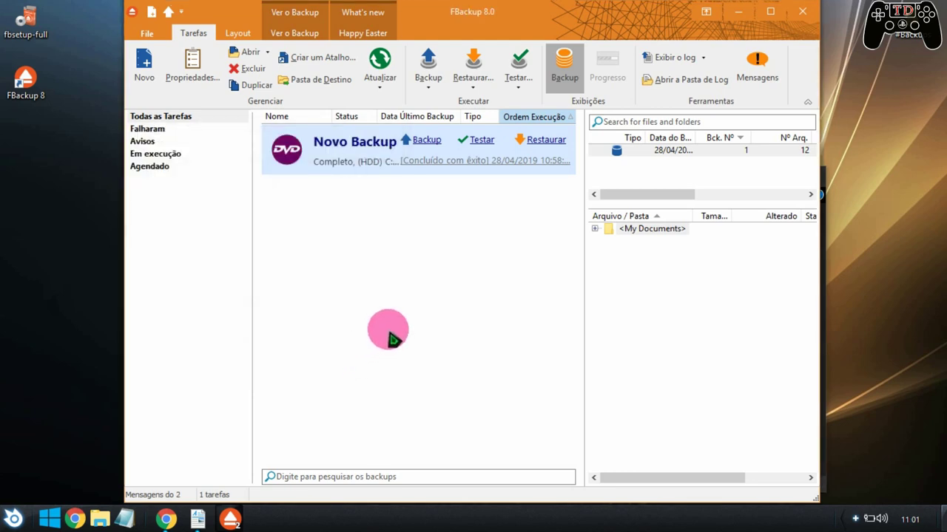
Check the Documents folder for the restored Corel, ABViewer 14 and Adobe folders and return to FBackup.
click(198, 519)
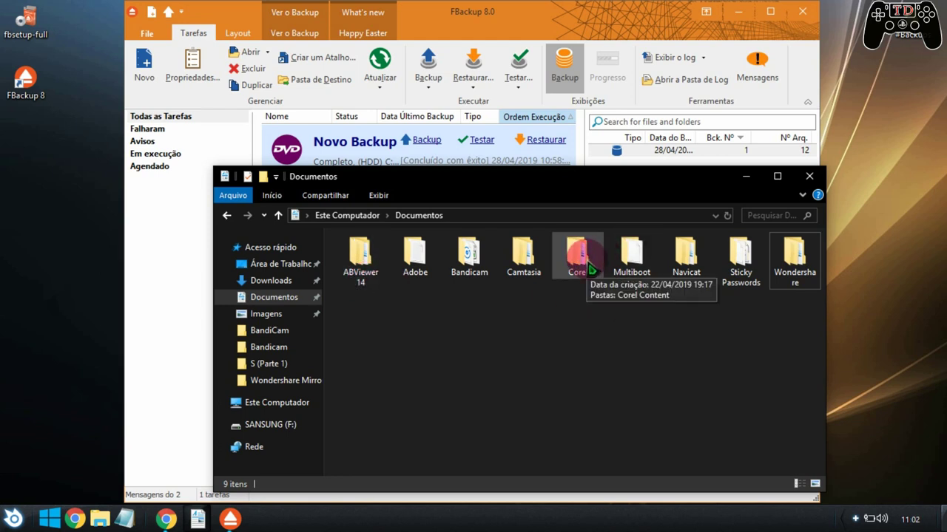
click(562, 16)
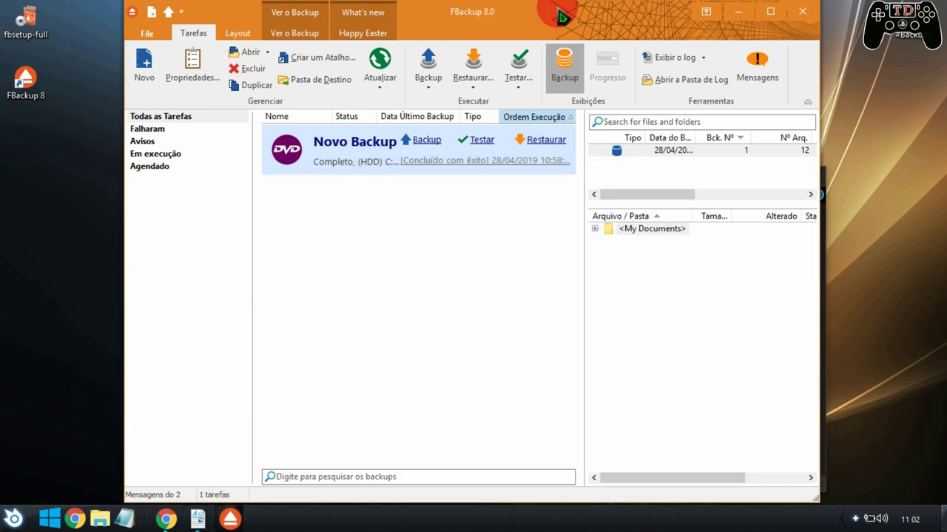